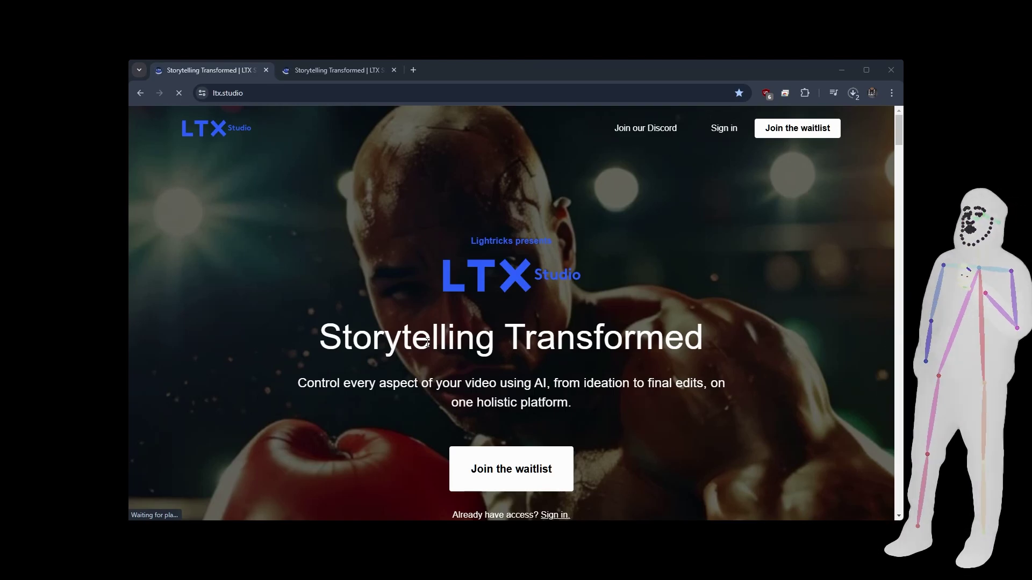
# Scroll down through the ping pong ball storyboard's scenes and shots, then back up slightly.
pyautogui.scroll(-4, 639, 275)
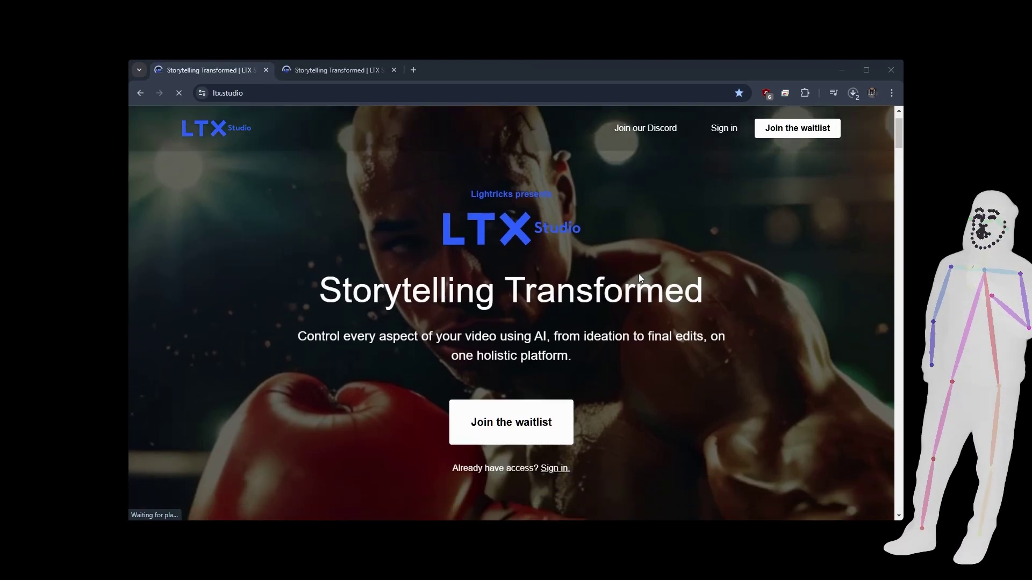
pyautogui.scroll(-6, 639, 277)
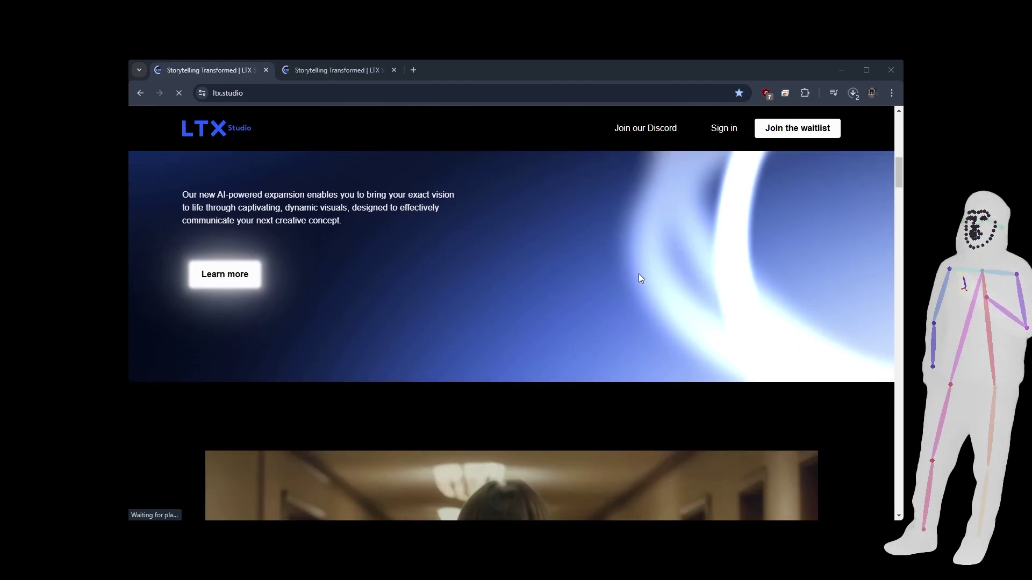
pyautogui.scroll(-5, 639, 275)
pyautogui.scroll(-6, 639, 278)
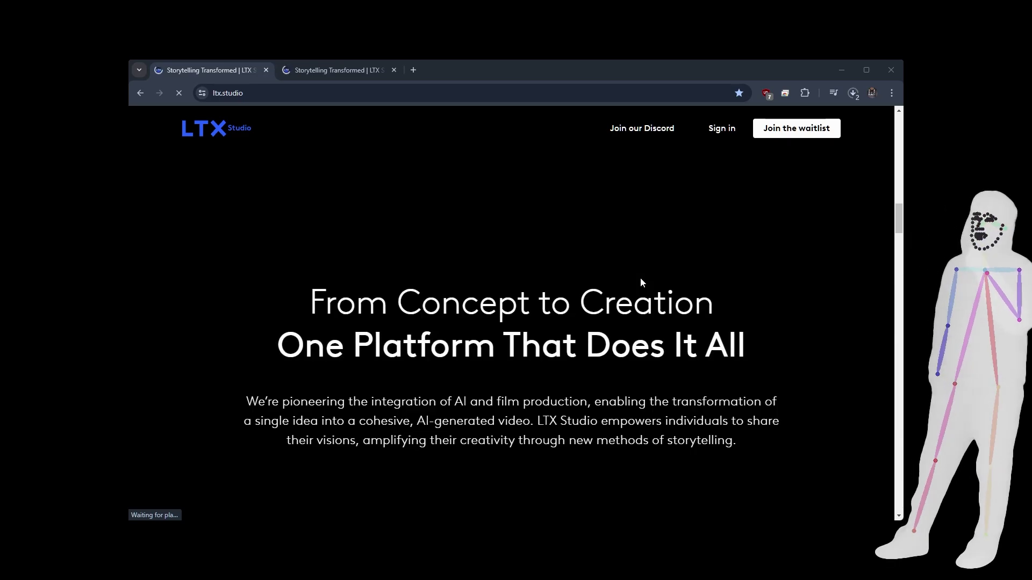
pyautogui.scroll(-6, 640, 277)
pyautogui.scroll(-2, 740, 299)
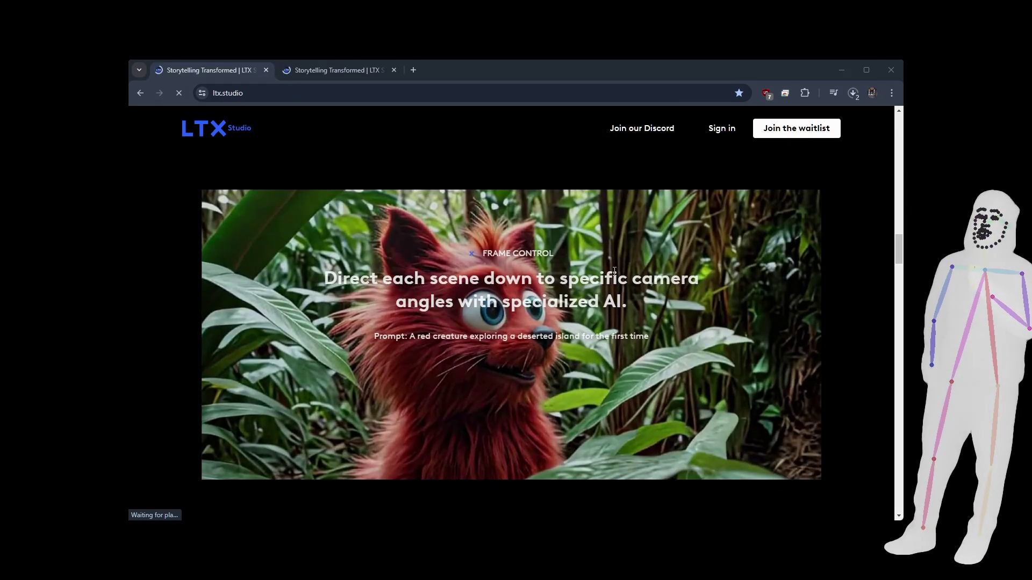
pyautogui.scroll(-5, 661, 274)
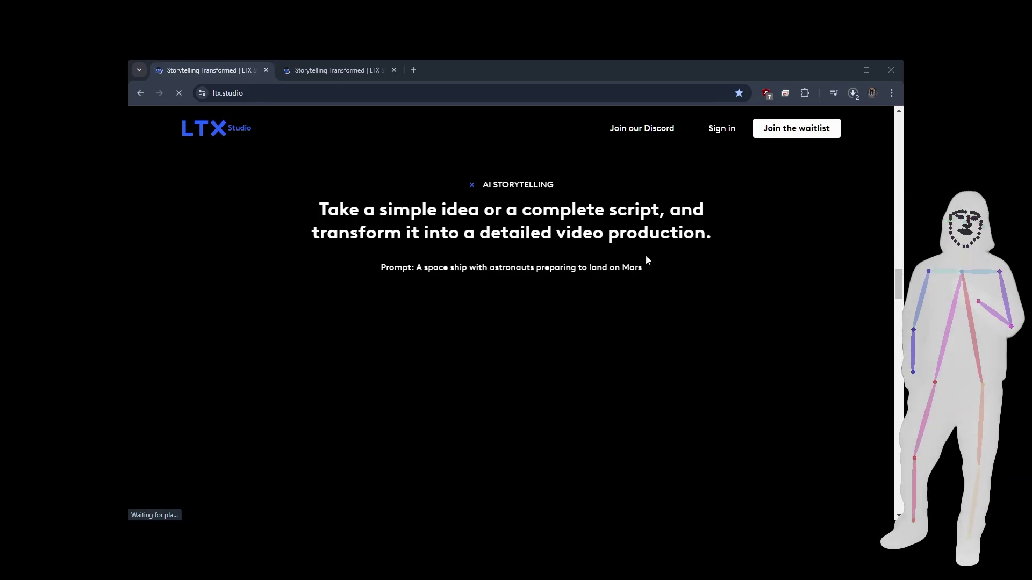
pyautogui.scroll(-3, 724, 255)
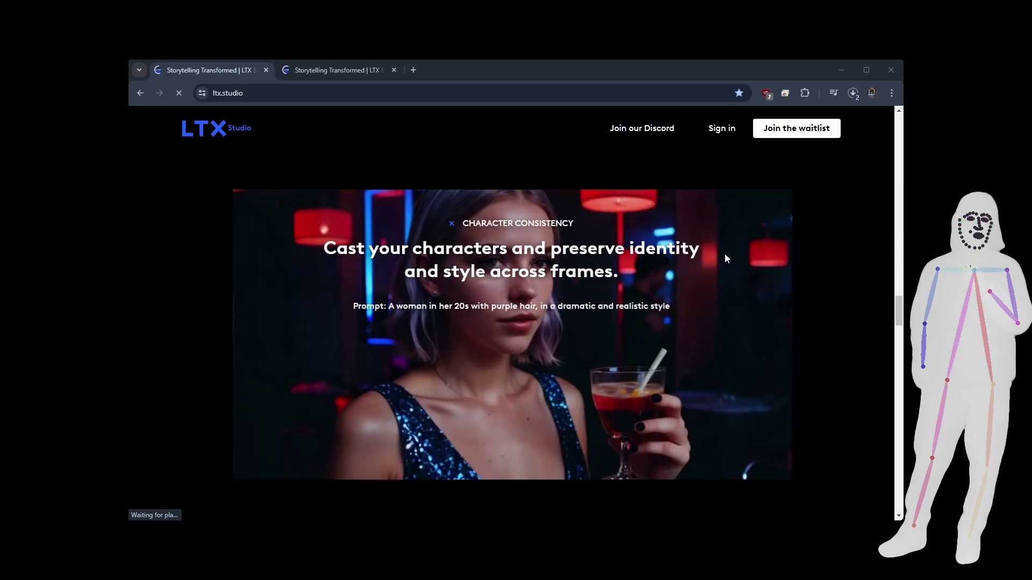
pyautogui.scroll(-3, 724, 254)
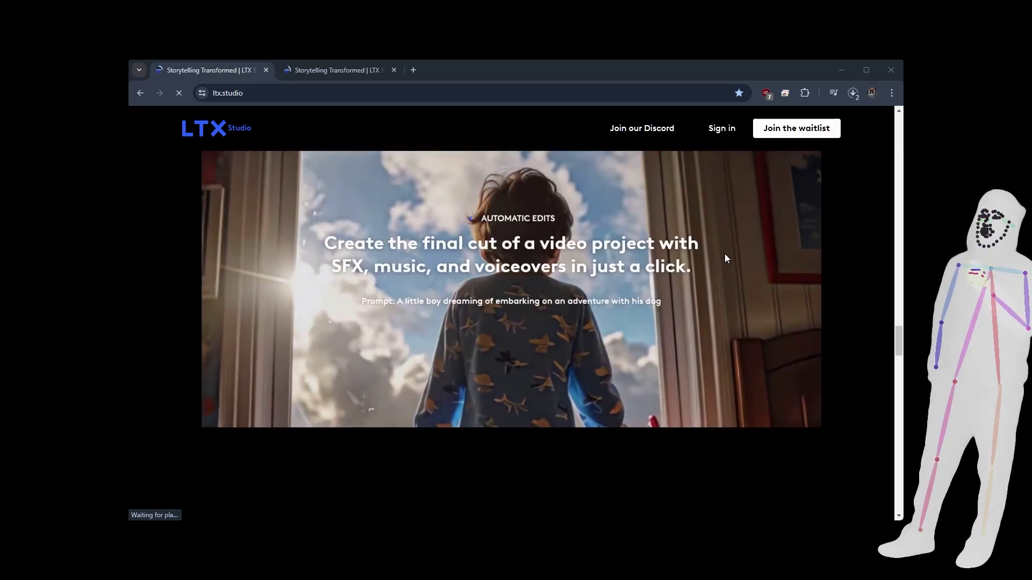
pyautogui.scroll(-3, 724, 256)
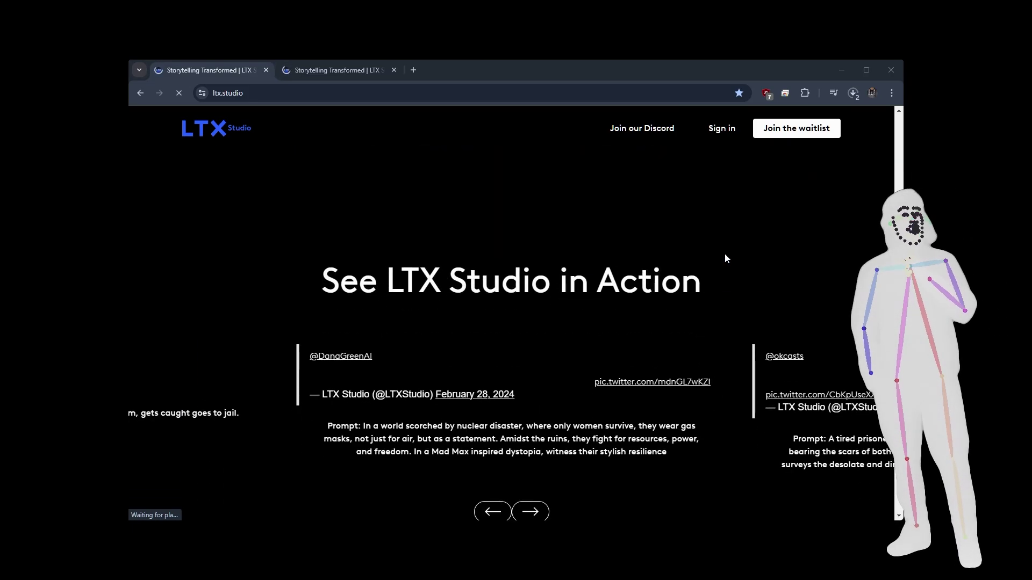
pyautogui.scroll(8, 724, 258)
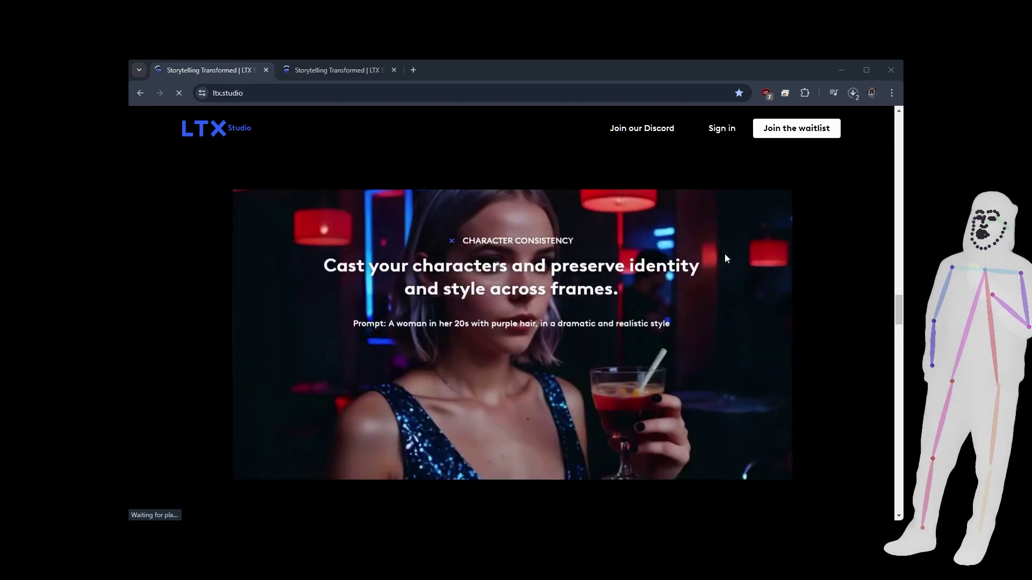
pyautogui.scroll(10, 725, 258)
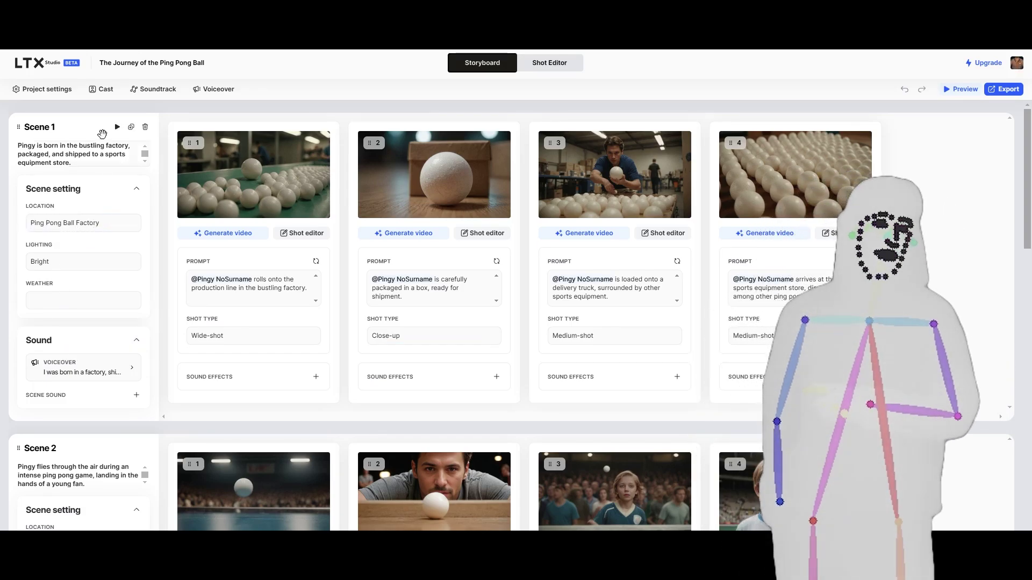
pyautogui.click(104, 93)
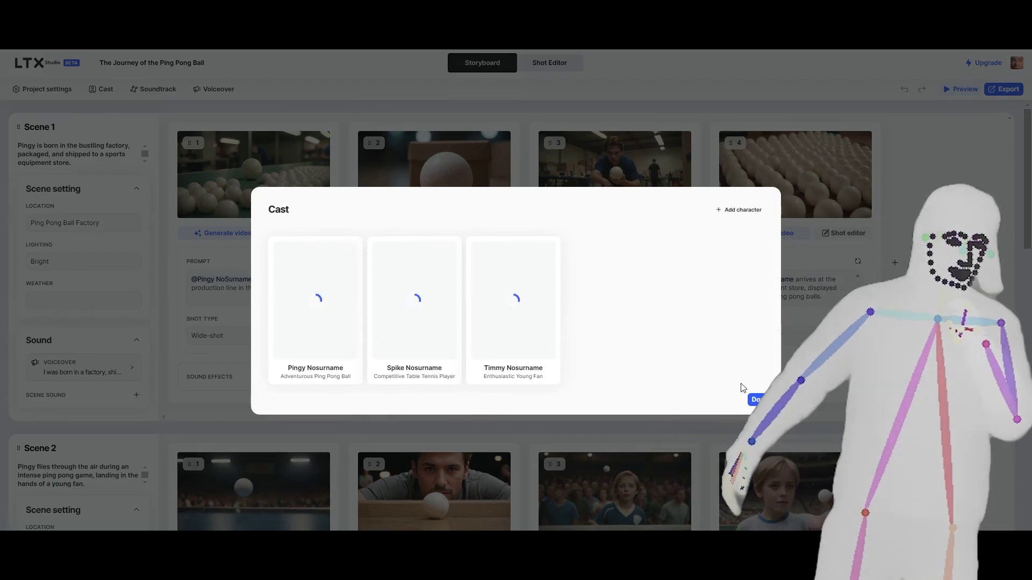
pyautogui.click(757, 400)
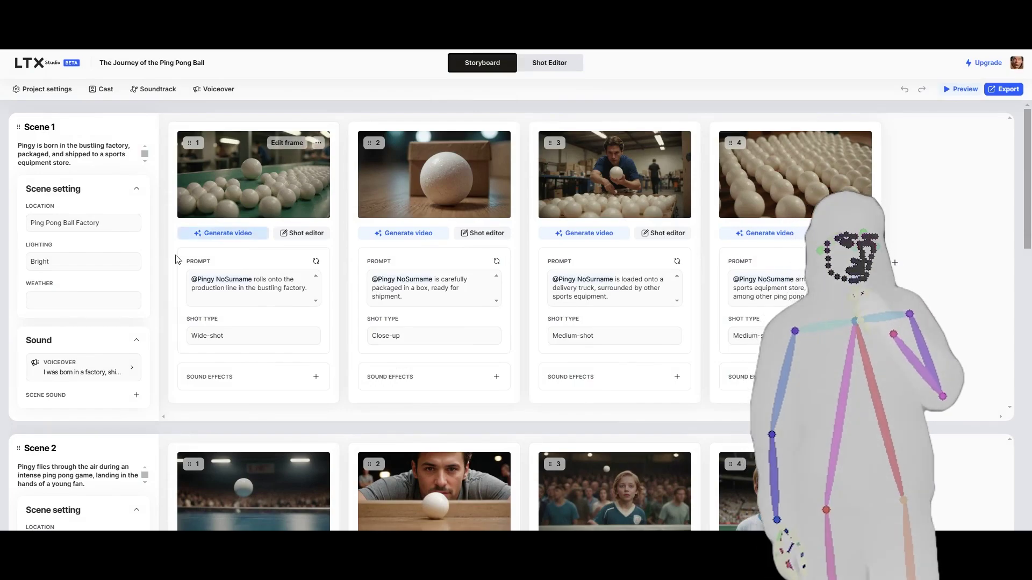
pyautogui.scroll(-4, 490, 312)
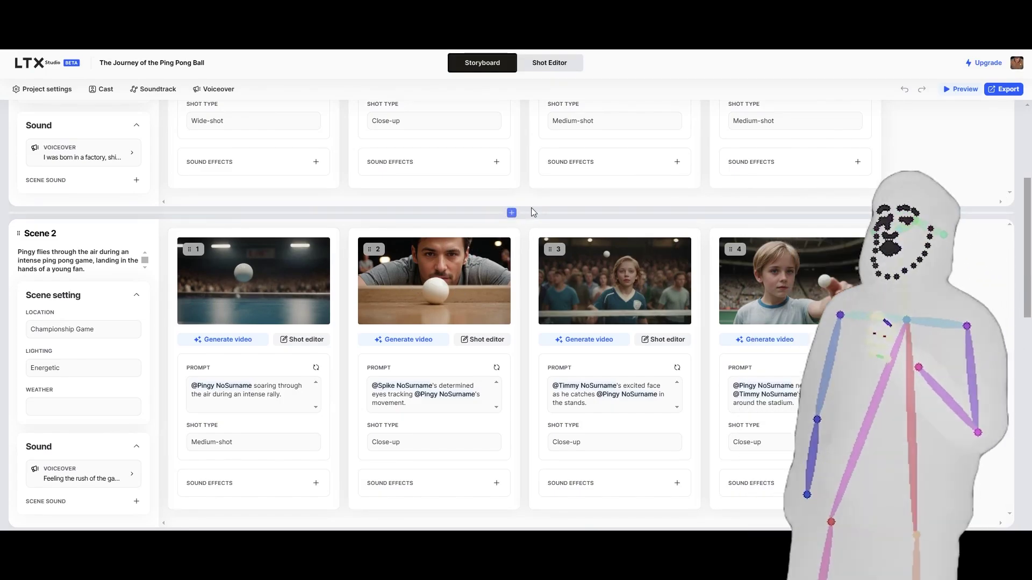
pyautogui.scroll(-3, 539, 299)
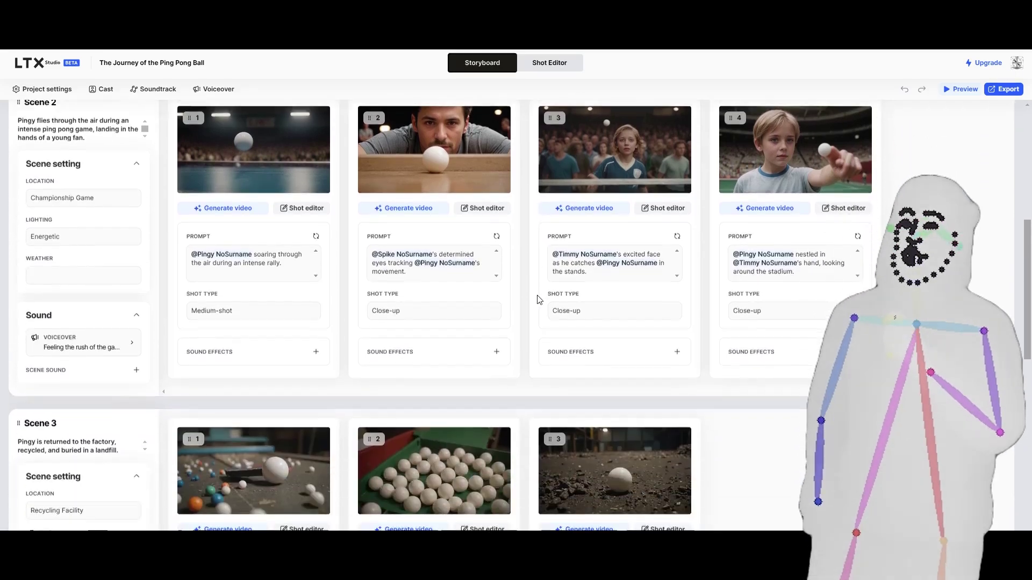
pyautogui.scroll(-2, 539, 299)
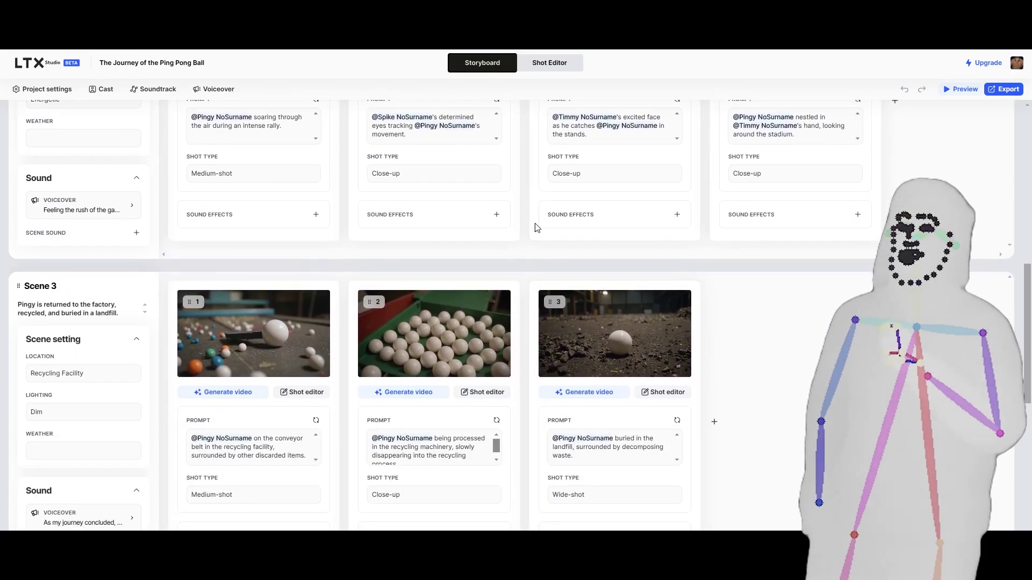
pyautogui.scroll(9, 531, 224)
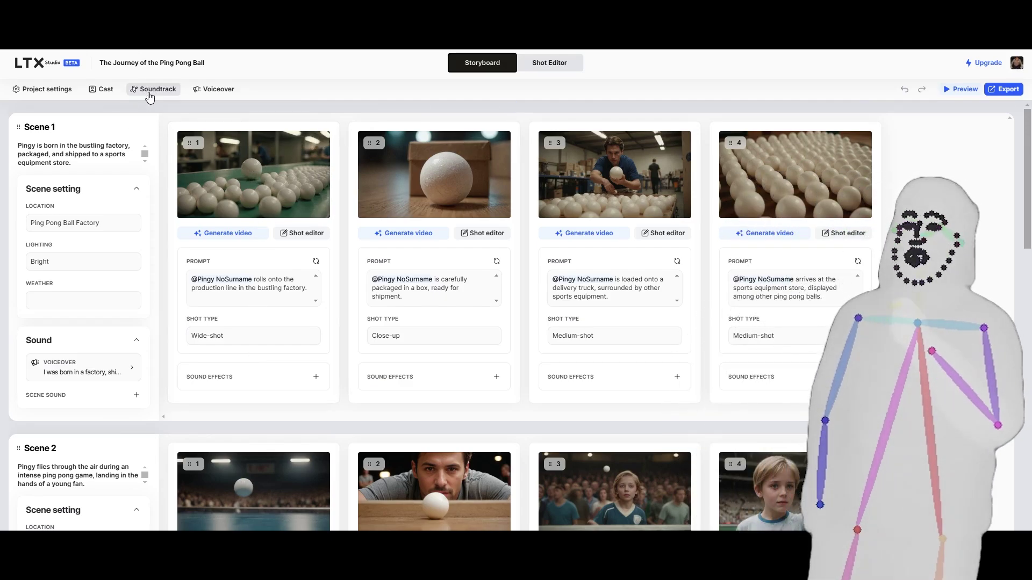
# View the voiceover voice settings without changing them, then open Project settings with its Cinematic style.
pyautogui.click(207, 95)
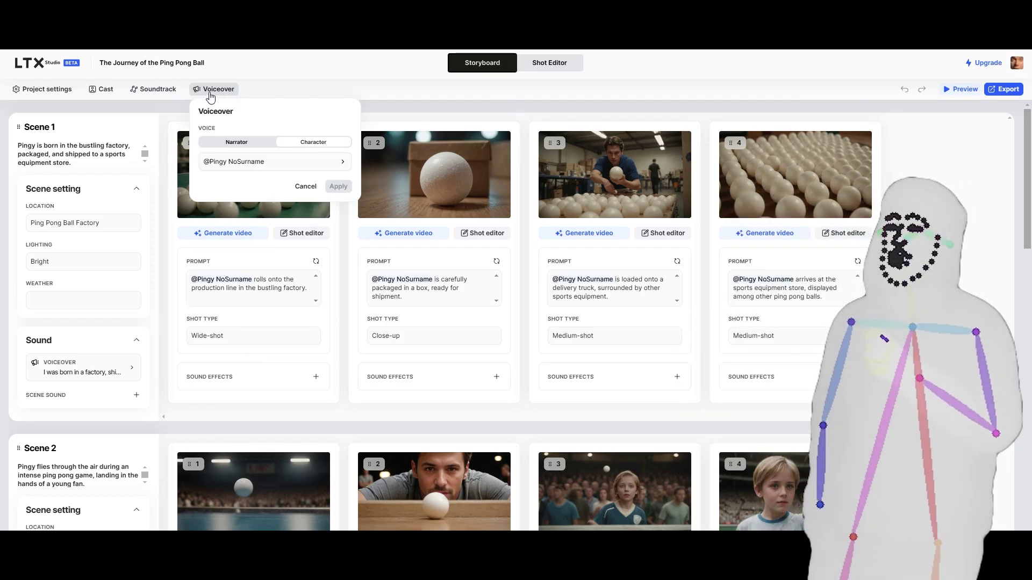
pyautogui.click(306, 186)
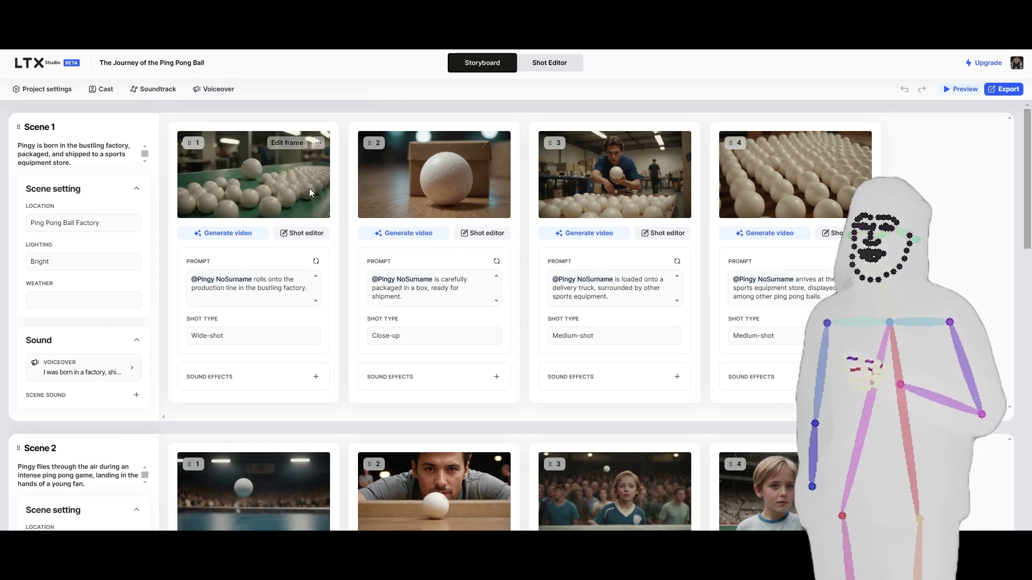
pyautogui.scroll(-5, 204, 156)
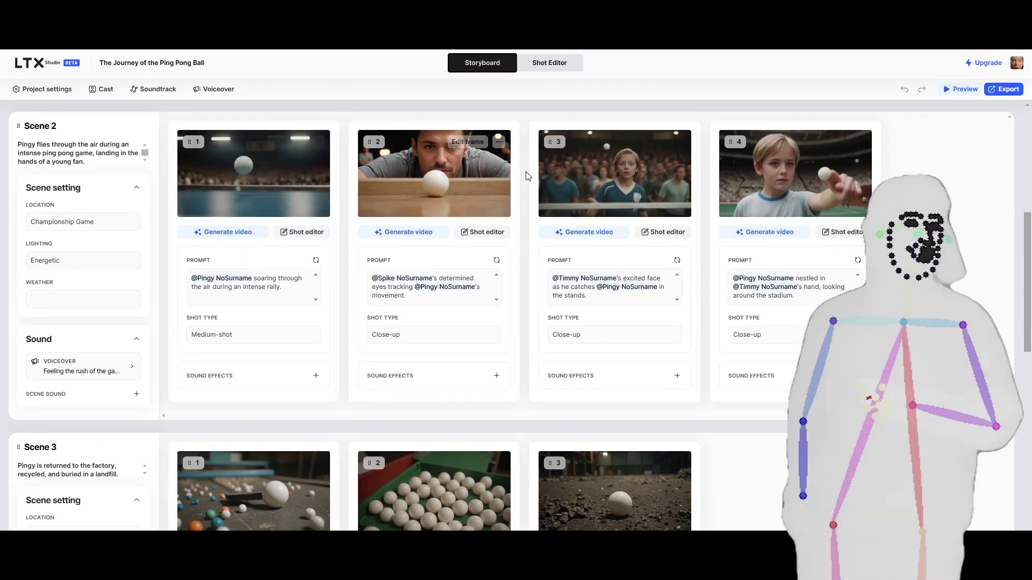
pyautogui.click(47, 90)
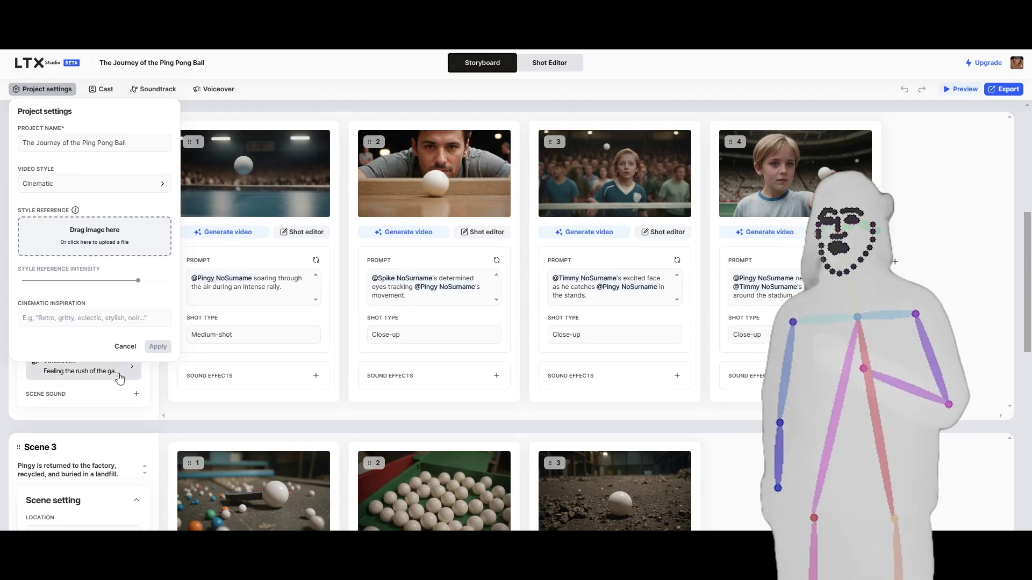
# Cancel Project settings unchanged and browse Scenes 1–4, ending at Scene 1's four shots.
pyautogui.click(125, 346)
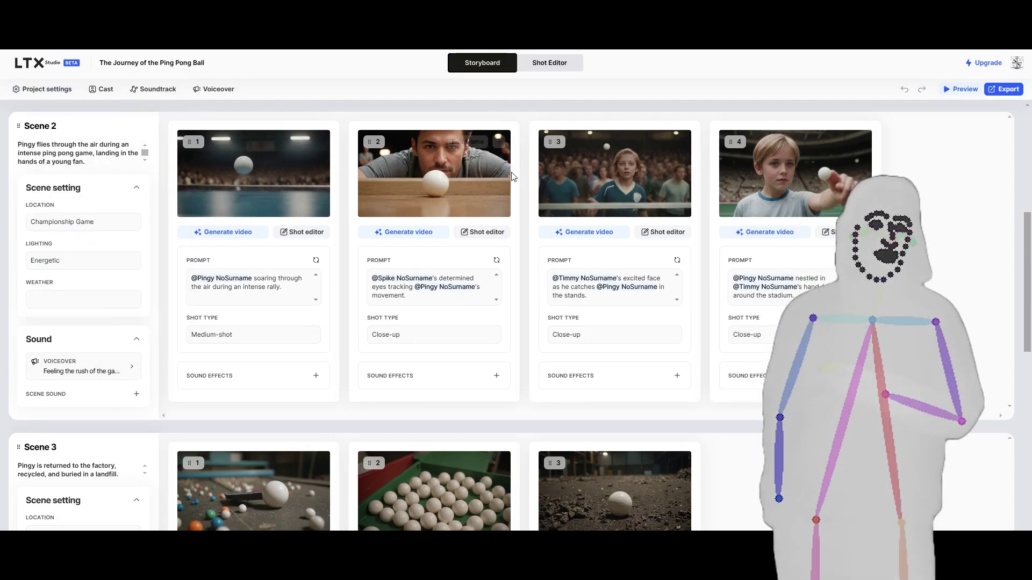
pyautogui.scroll(5, 521, 215)
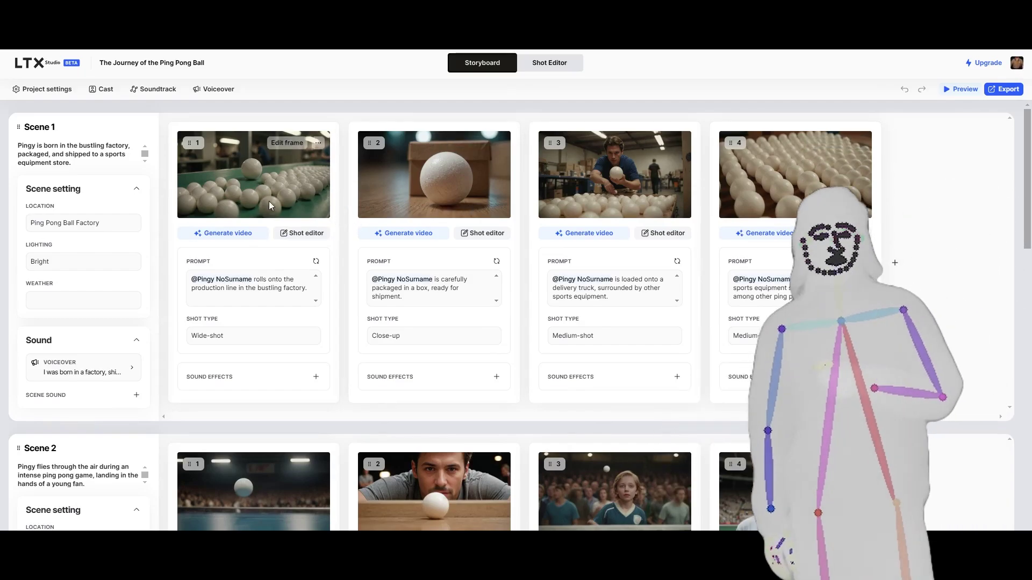
pyautogui.scroll(-3, 390, 442)
pyautogui.scroll(-6, 390, 441)
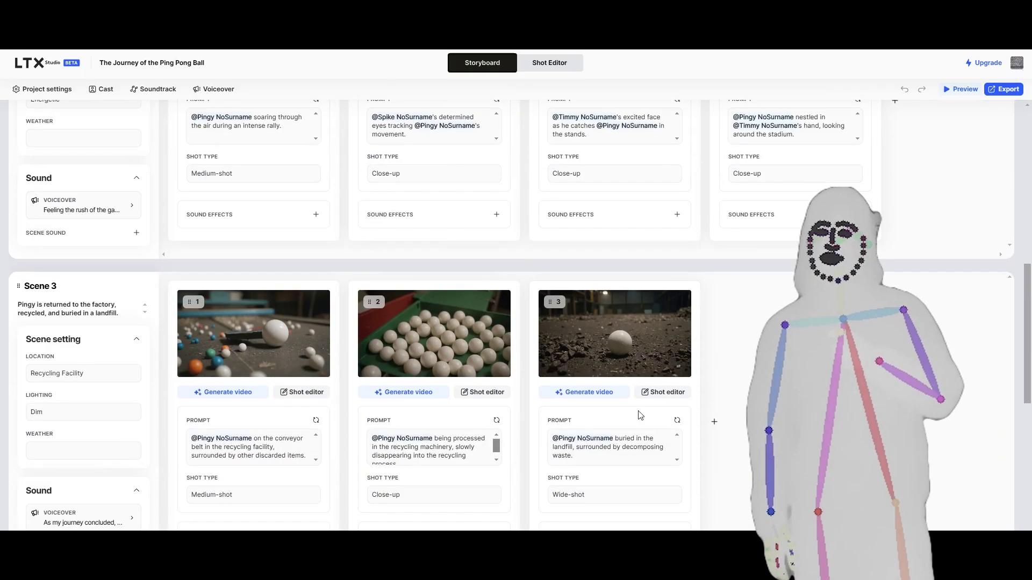
pyautogui.scroll(-5, 581, 334)
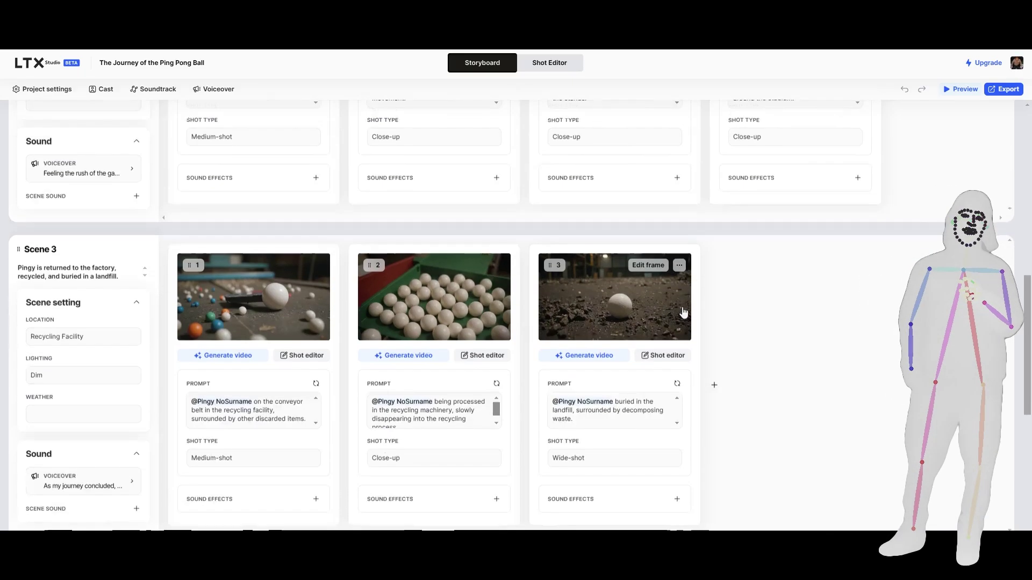
pyautogui.scroll(-2, 135, 381)
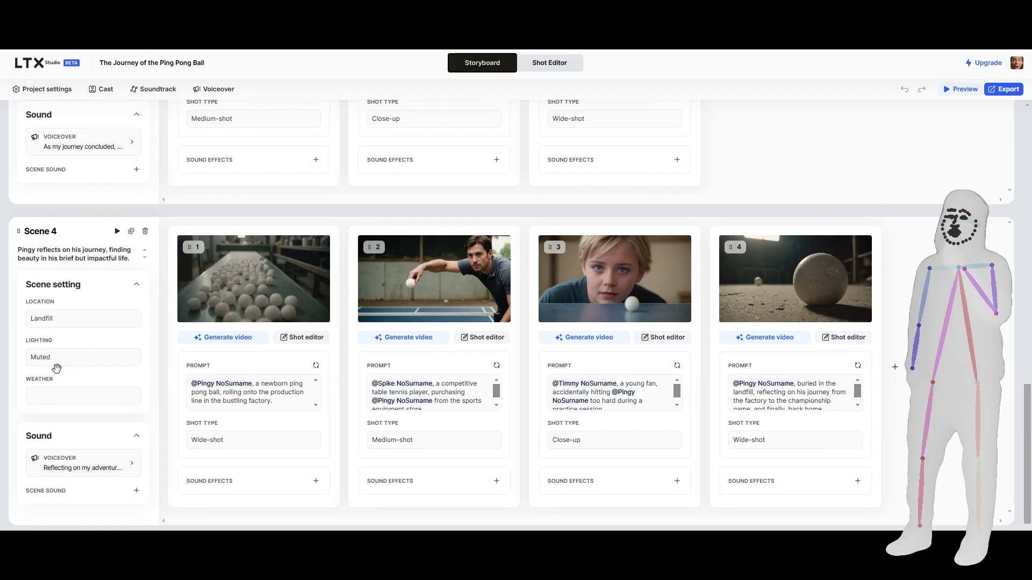
pyautogui.scroll(-1, 258, 317)
pyautogui.scroll(16, 513, 371)
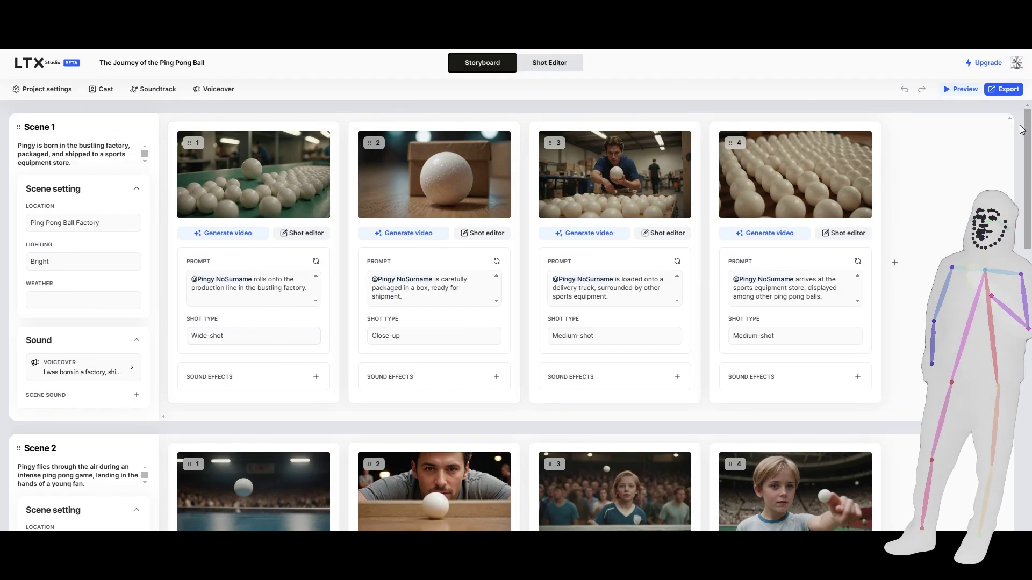
pyautogui.click(984, 64)
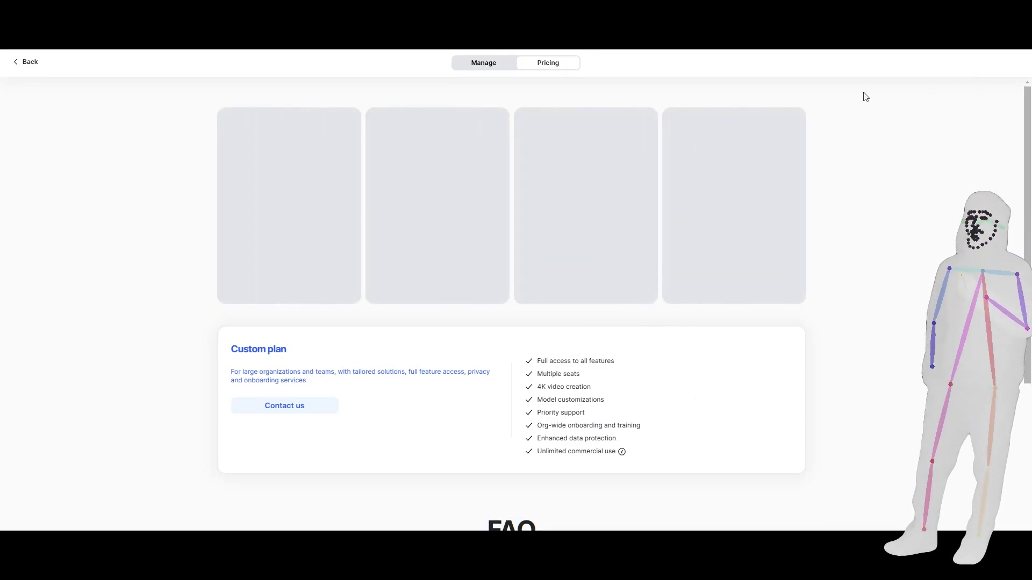
pyautogui.scroll(-4, 836, 242)
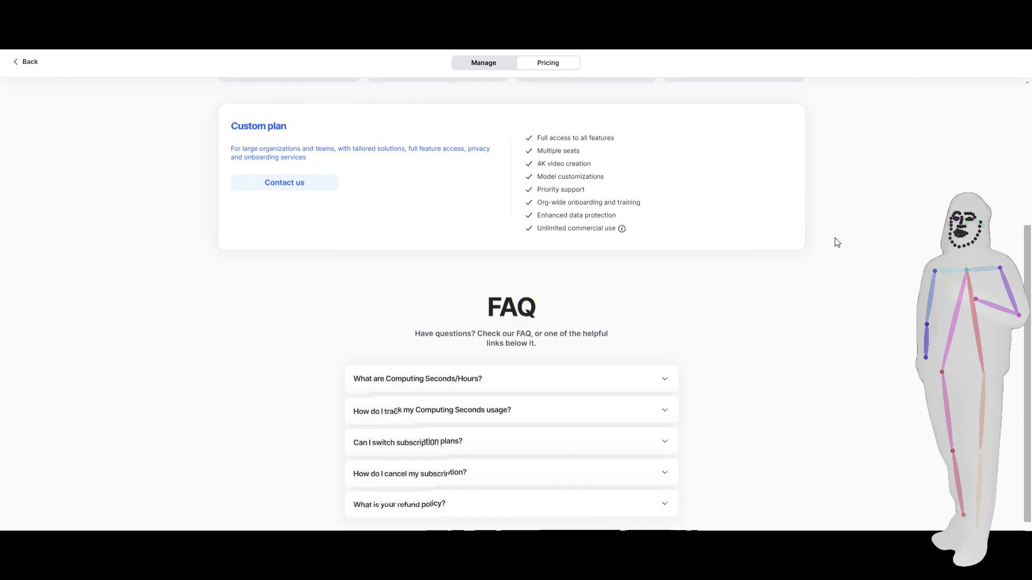
pyautogui.scroll(5, 836, 239)
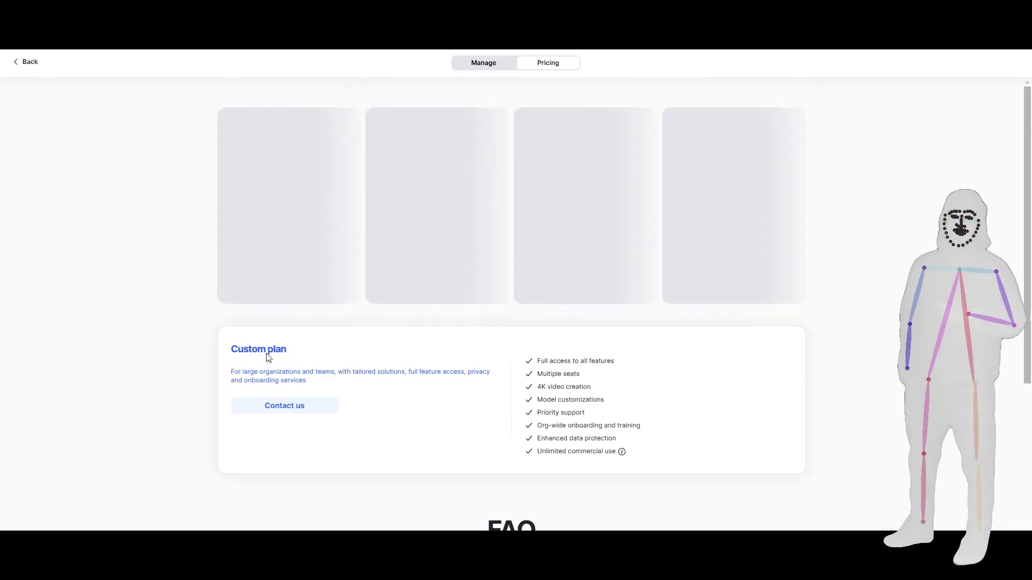
pyautogui.click(495, 63)
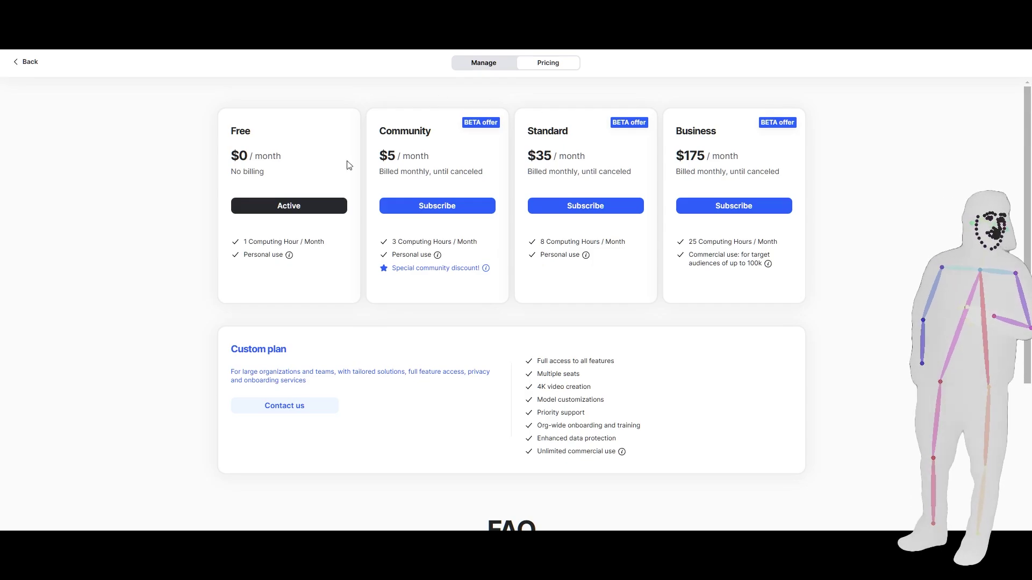
pyautogui.click(29, 63)
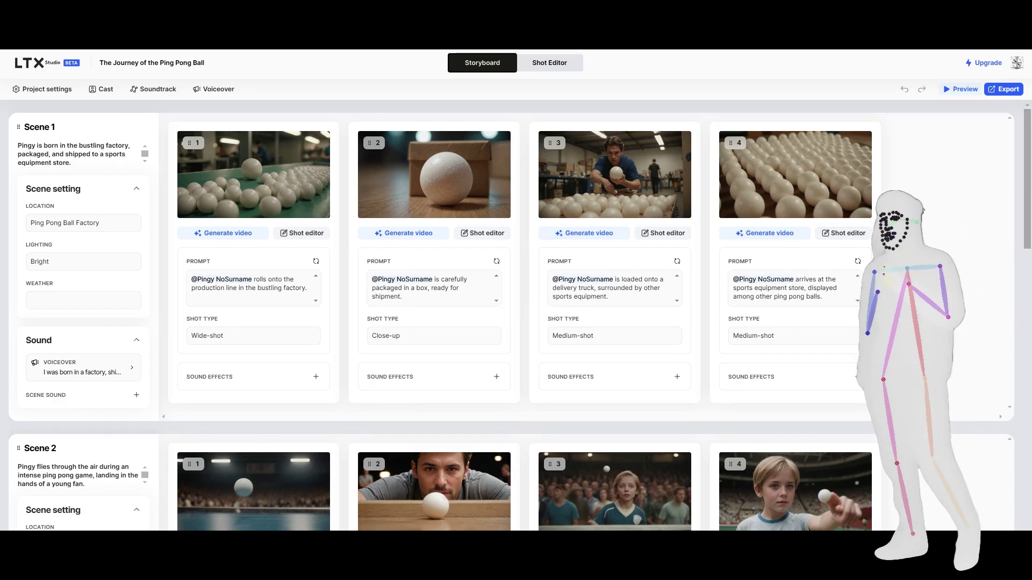
pyautogui.scroll(-1, 921, 208)
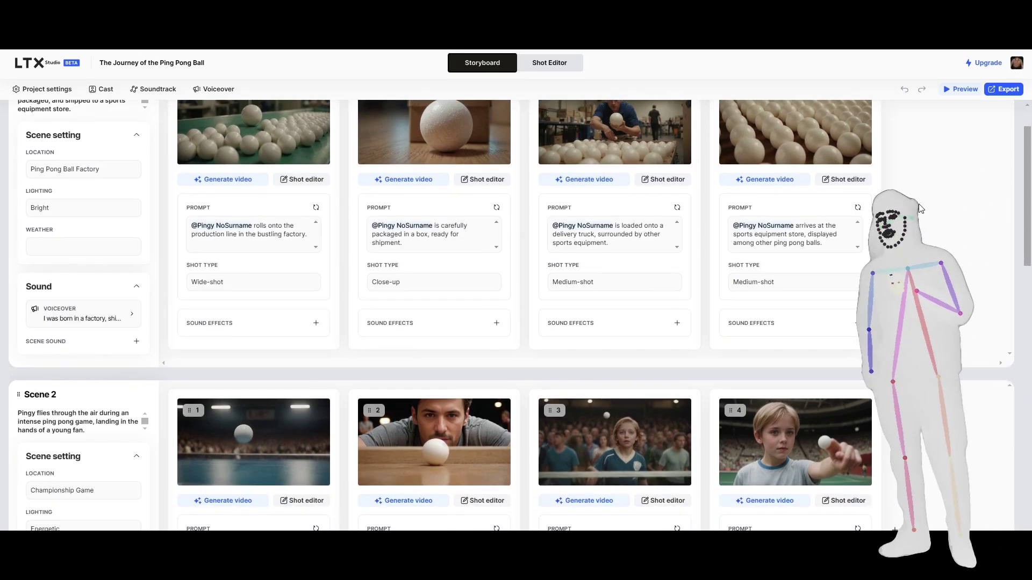
pyautogui.scroll(-9, 920, 209)
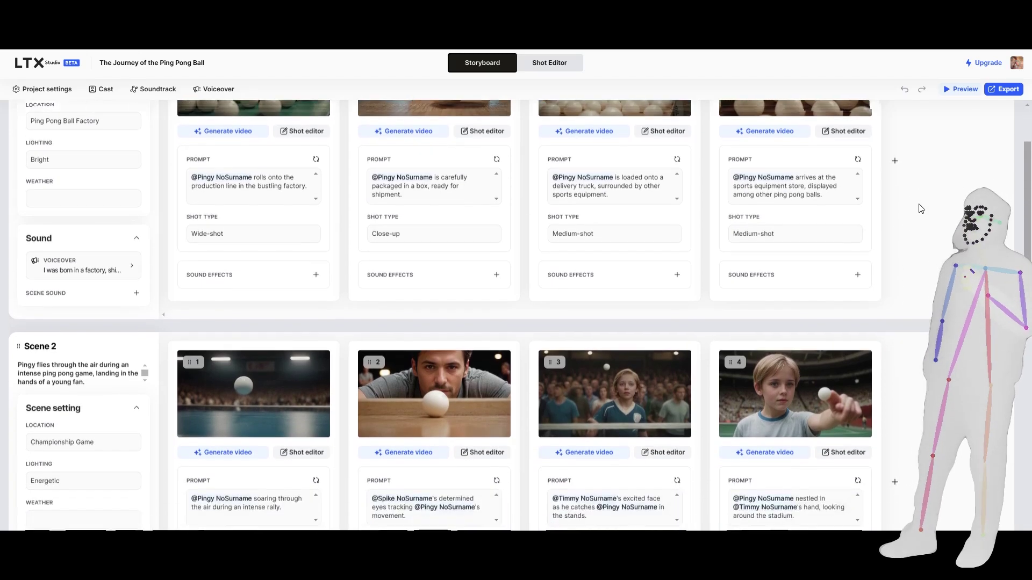
pyautogui.scroll(-3, 921, 208)
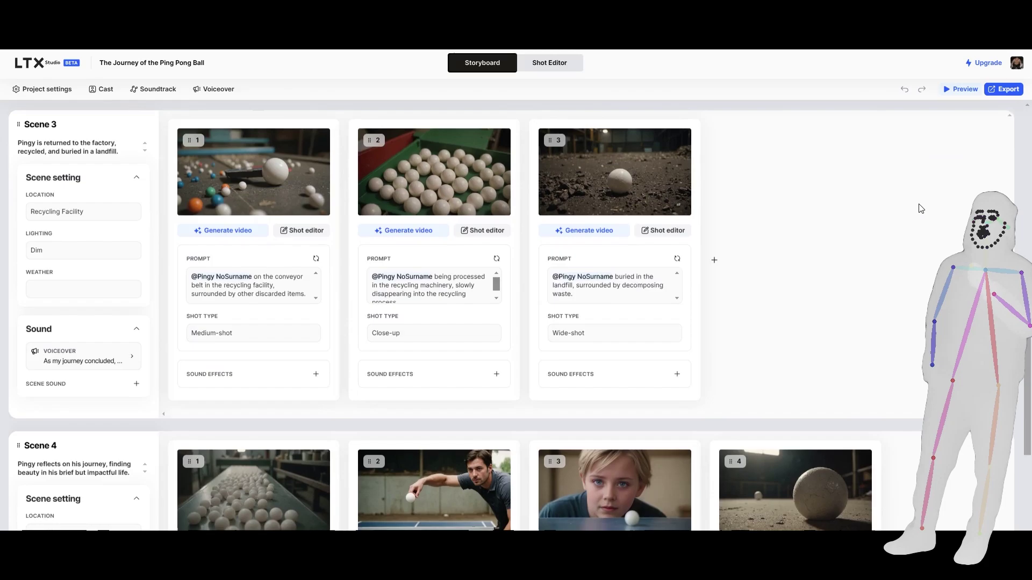
pyautogui.scroll(7, 920, 209)
pyautogui.scroll(6, 920, 208)
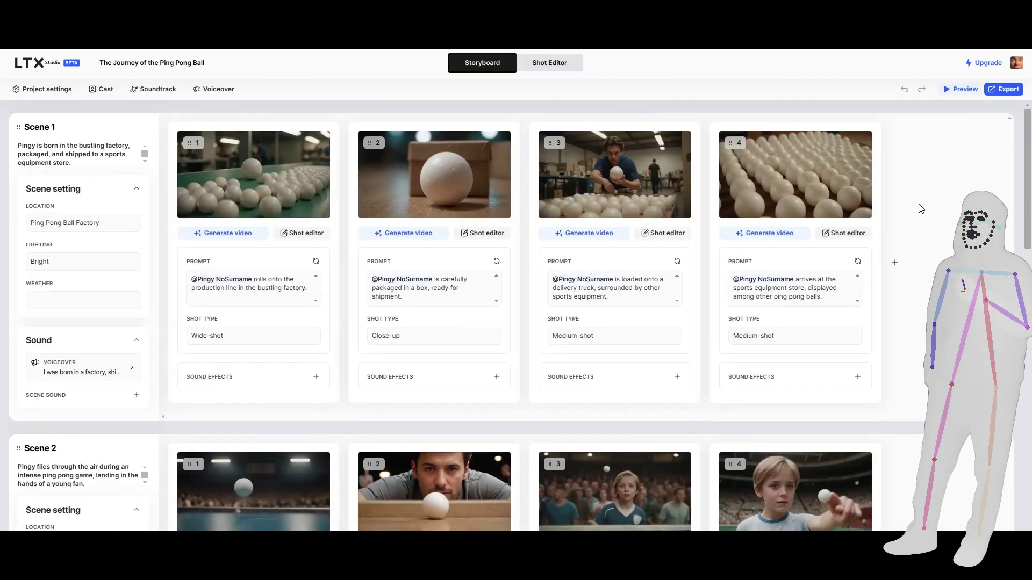